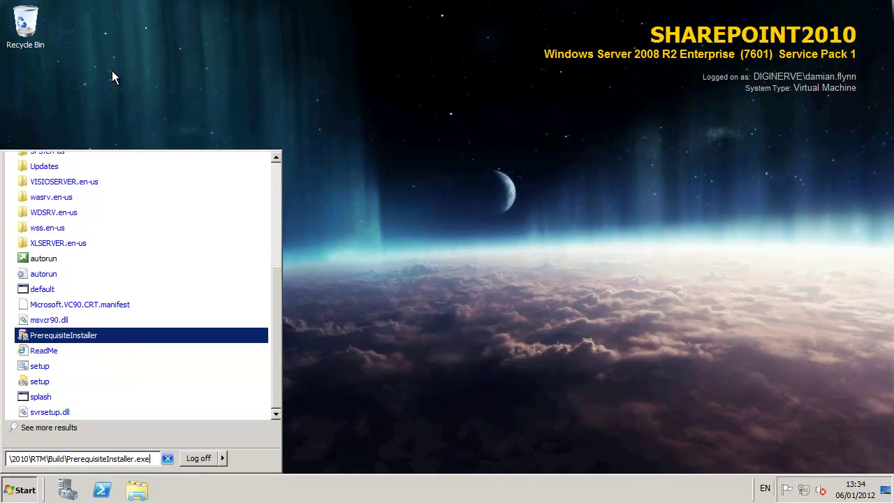
# Step: Run PrerequisiteInstaller with elevated rights, accept the license terms, and complete installation of the SharePoint 2010 prerequisites
pyautogui.press('Return')
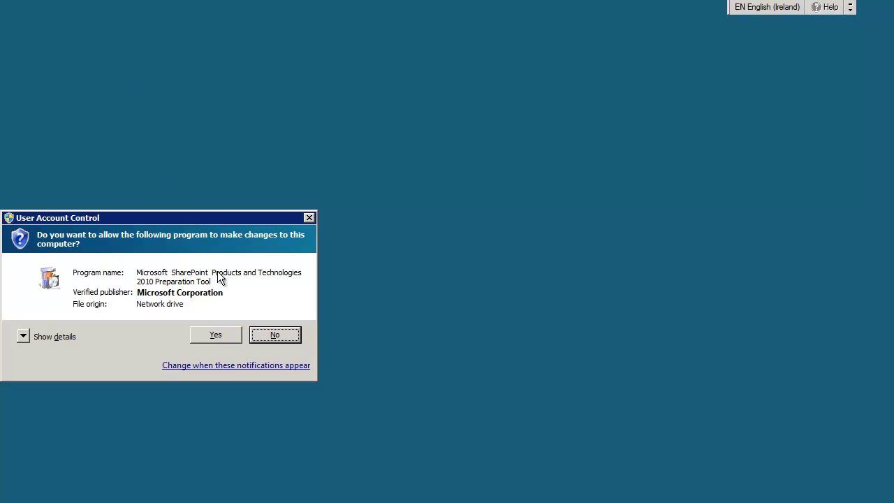
pyautogui.click(220, 333)
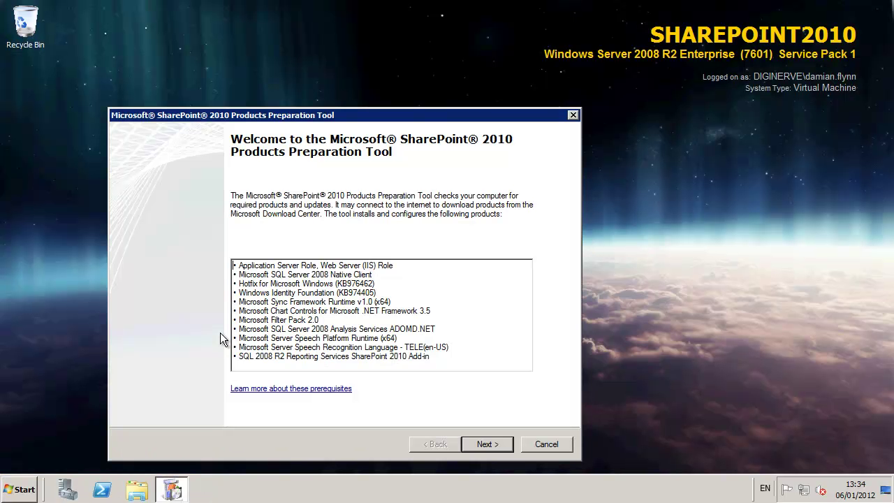
pyautogui.click(487, 444)
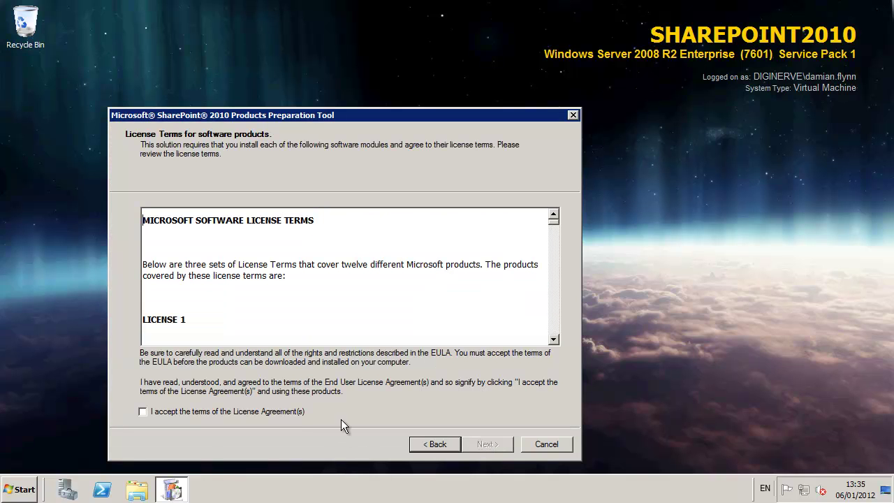
pyautogui.click(291, 413)
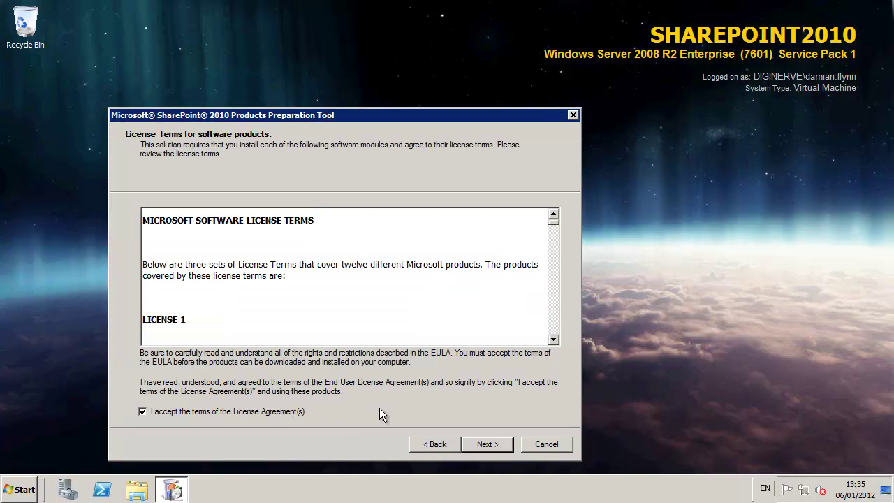
pyautogui.click(488, 445)
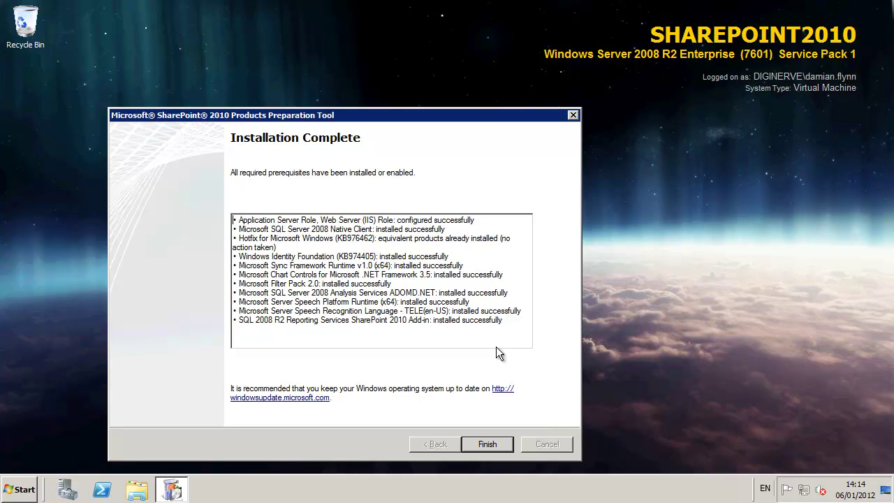
pyautogui.press('Return')
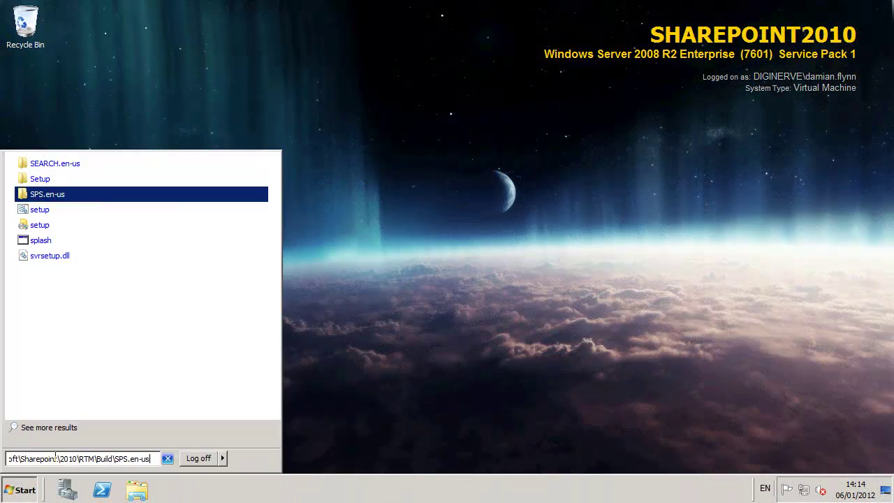
# Step: Launch the SharePoint Server 2010 setup program with elevated rights and enter the product key
pyautogui.press('Down')
pyautogui.press('Down')
pyautogui.press('Return')
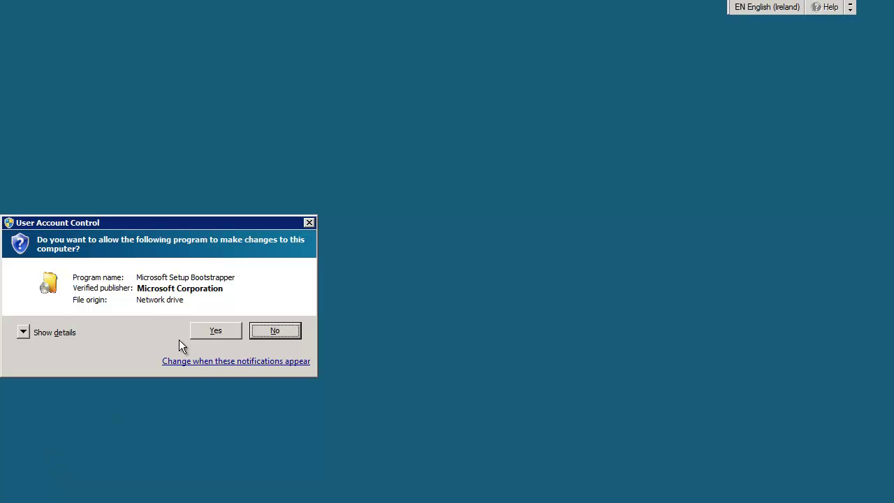
pyautogui.click(218, 333)
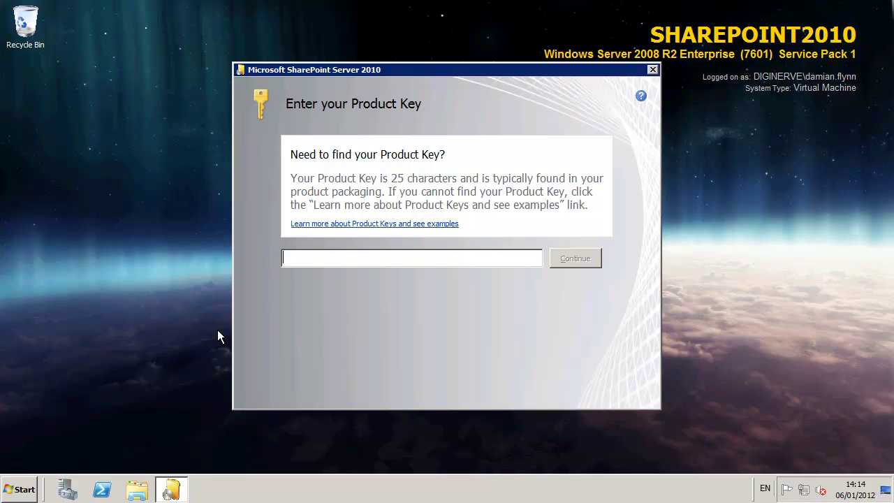
pyautogui.write('Bs')
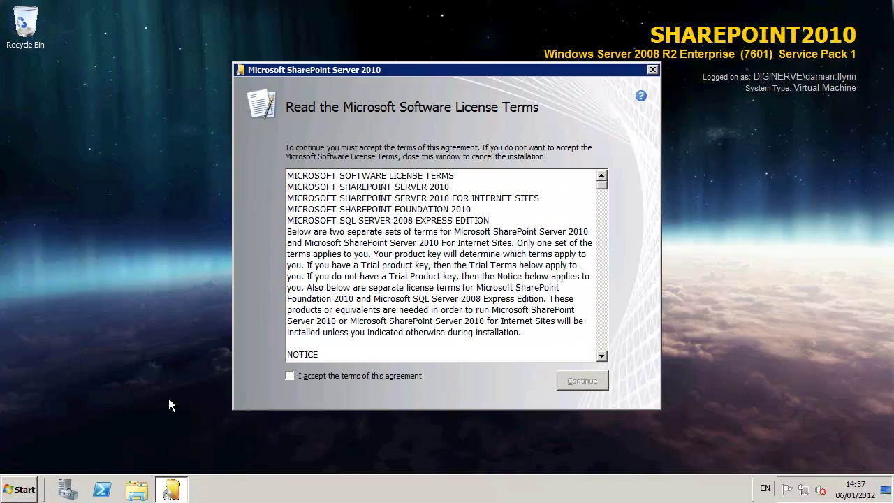
# Step: Accept the SharePoint Server 2010 license terms and install it as a Standalone server
pyautogui.click(290, 377)
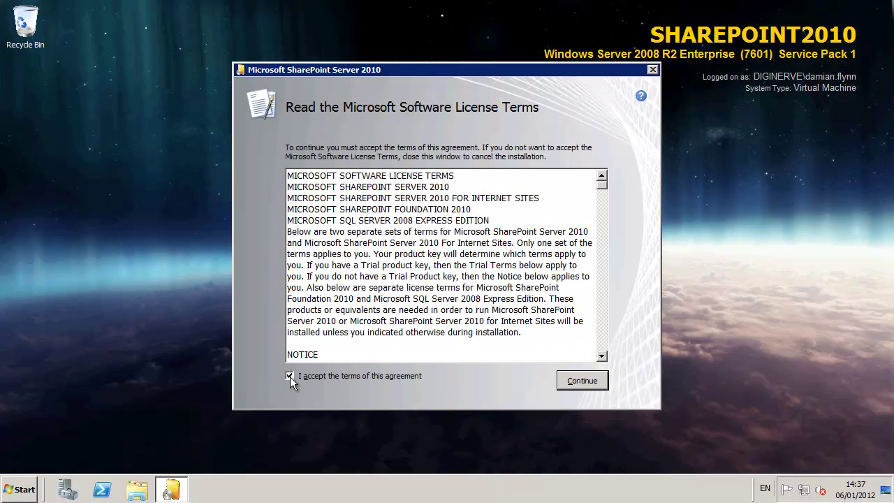
pyautogui.click(576, 381)
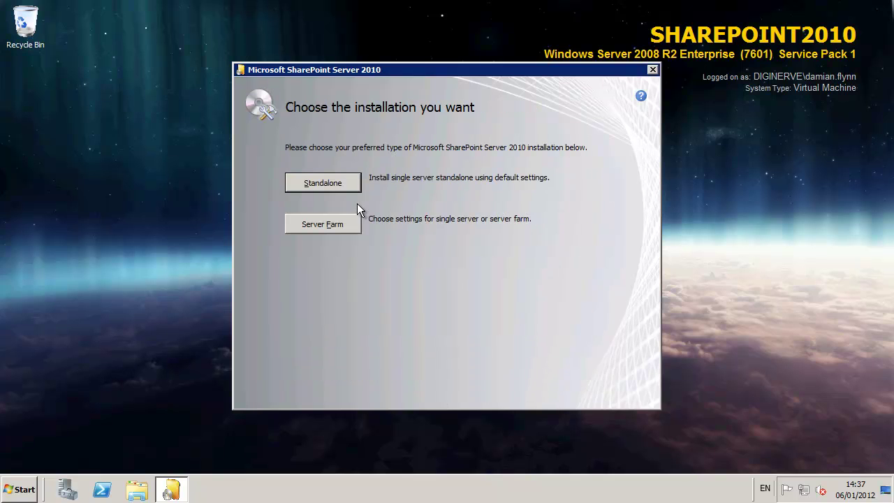
pyautogui.click(315, 184)
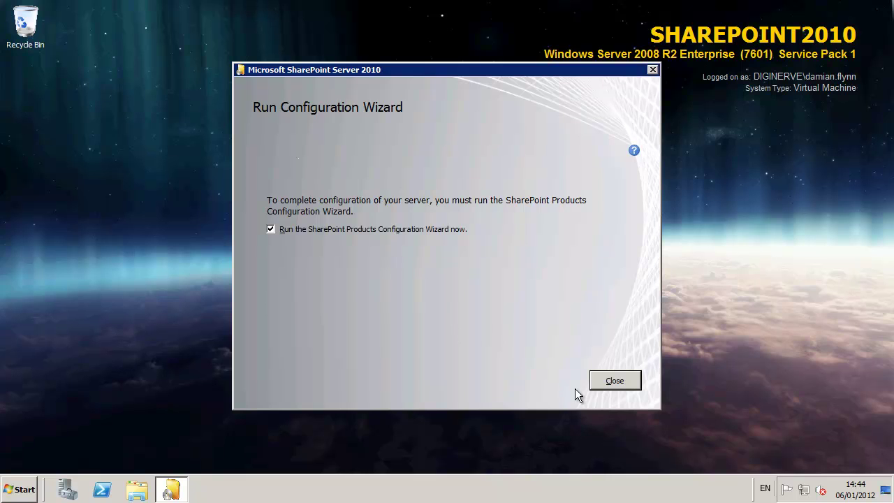
# Step: Run the SharePoint Products Configuration Wizard, allow the required services to restart, and finish the wizard
pyautogui.click(613, 381)
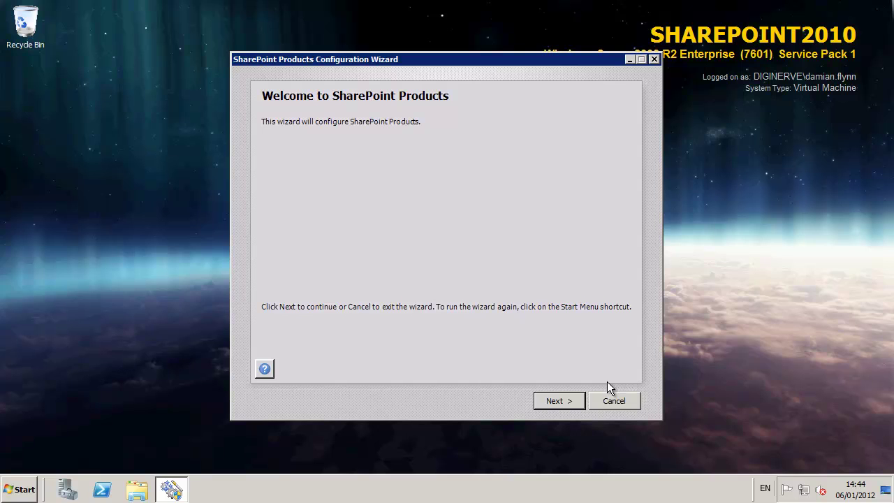
pyautogui.click(567, 402)
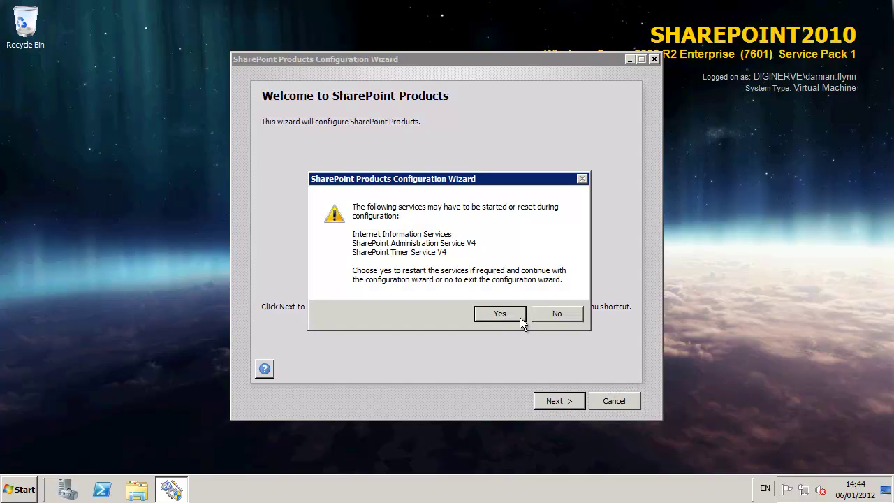
pyautogui.click(494, 315)
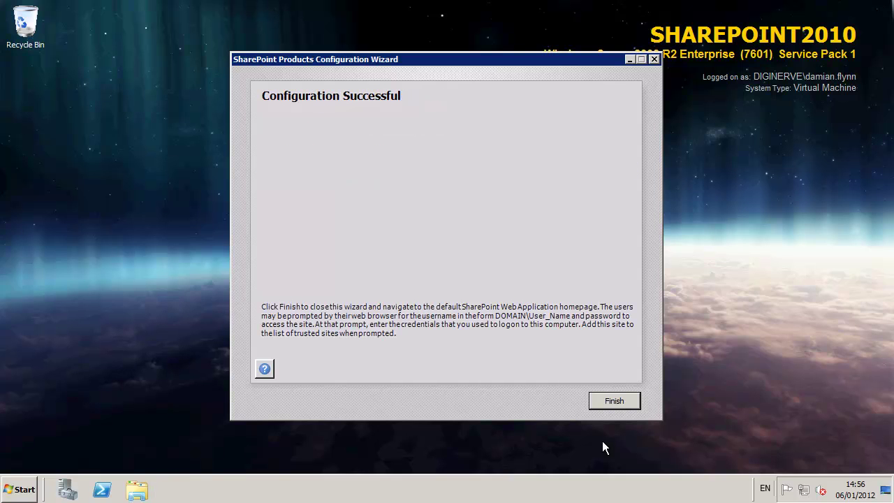
pyautogui.click(609, 402)
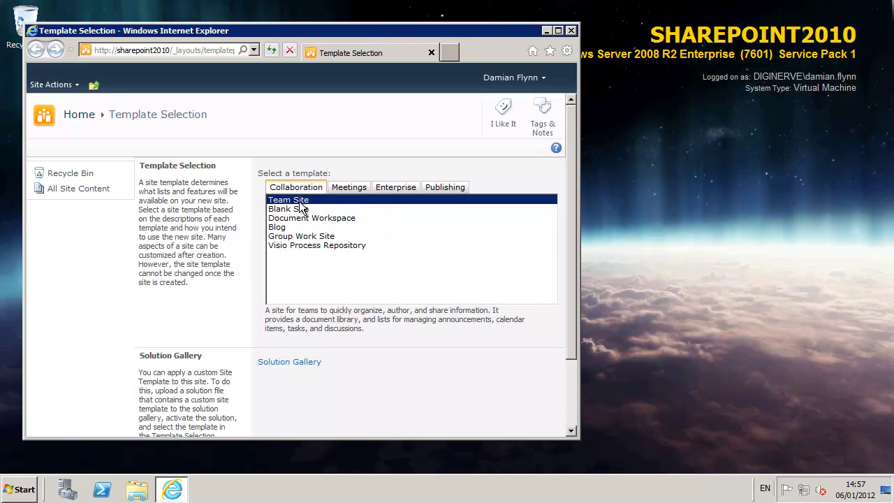
# Step: Create the site from the Team Site template, keeping the existing Home Visitors, Home Members and Home Owners groups
pyautogui.click(431, 200)
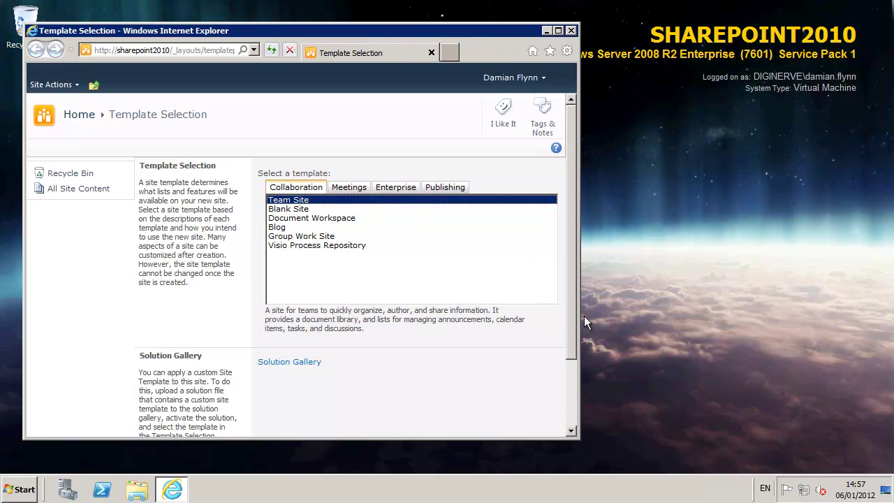
pyautogui.moveTo(571, 323); pyautogui.dragTo(571, 386)
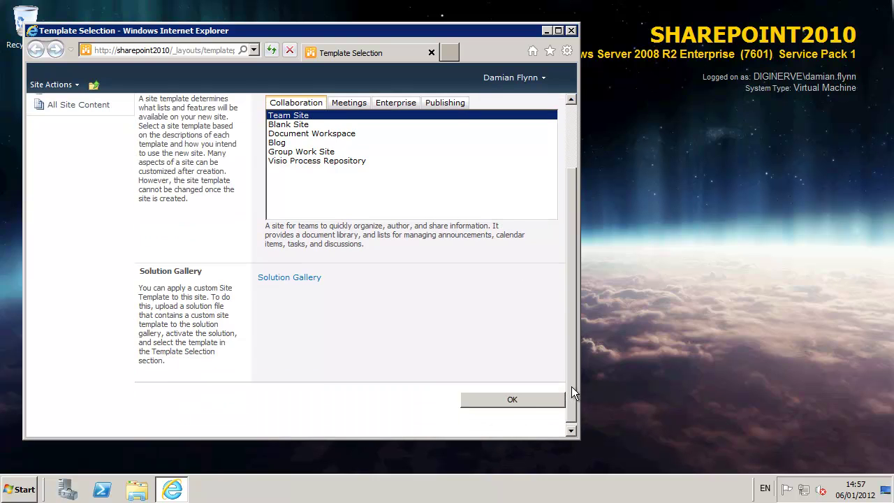
pyautogui.click(521, 403)
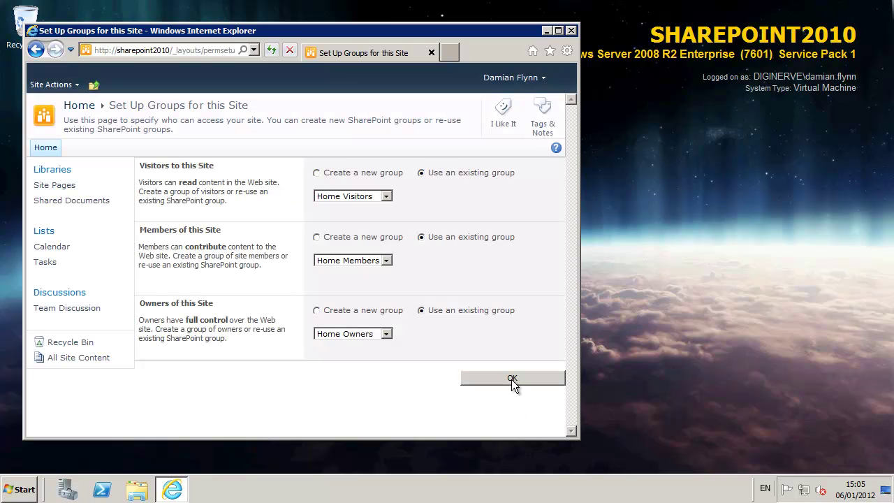
pyautogui.click(511, 379)
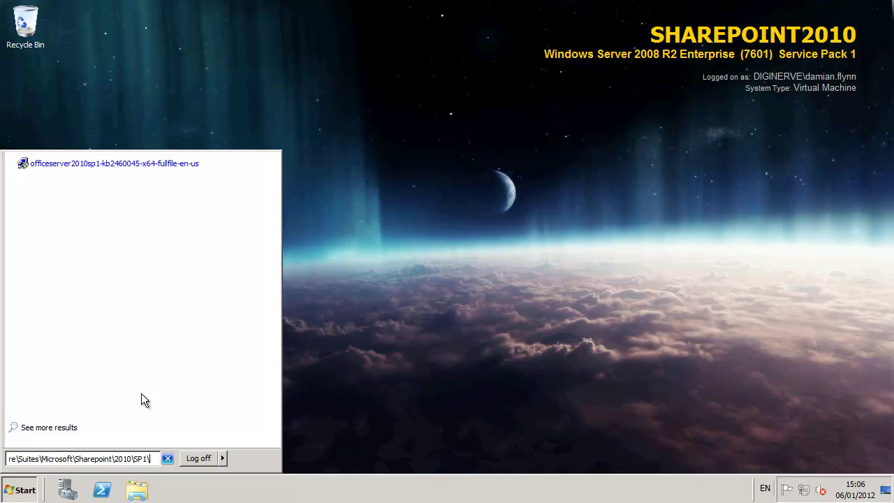
# Step: Install SharePoint 2010 Service Pack 1 from the SP1 folder, accepting its license terms, and reboot the server
pyautogui.press('Down')
pyautogui.press('Return')
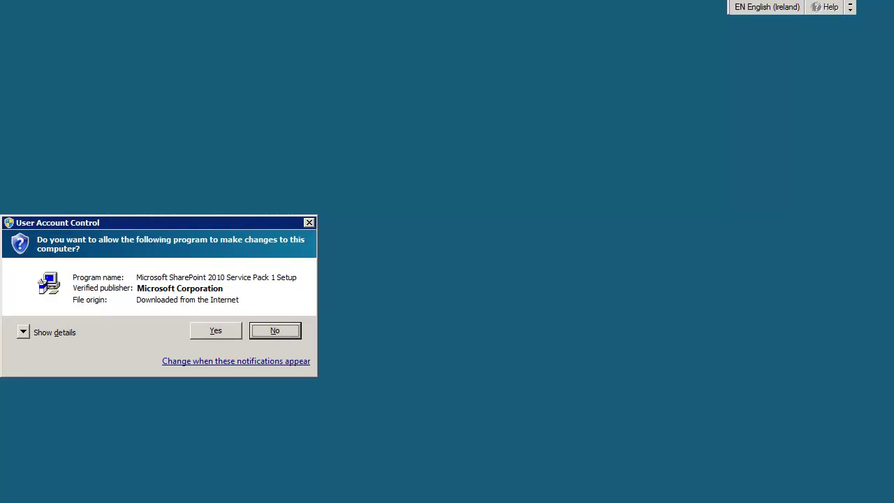
pyautogui.hotkey('alt', 'y')
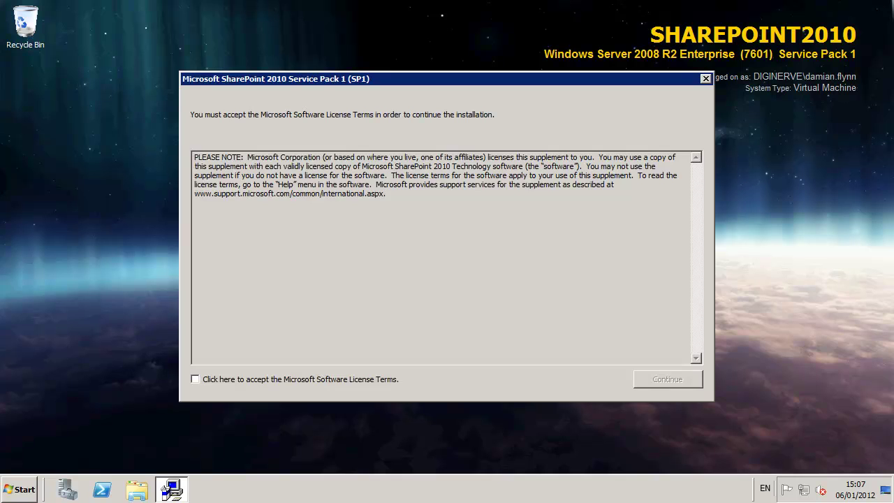
pyautogui.press('space')
pyautogui.press('Return')
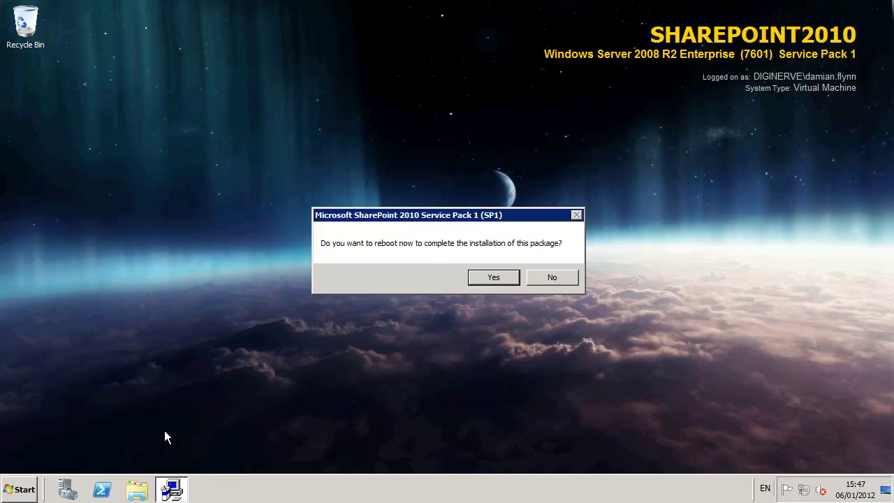
pyautogui.press('Return')
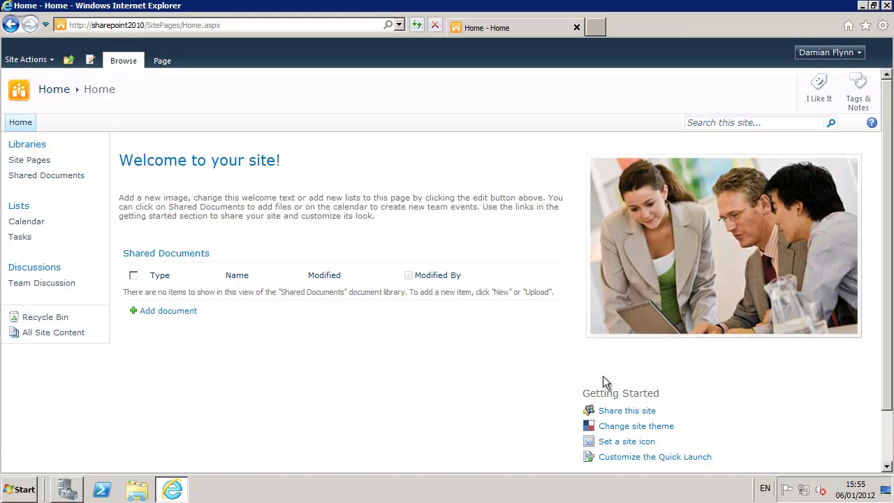
# Step: Open My Settings for the signed-in account to check its user information
pyautogui.click(859, 54)
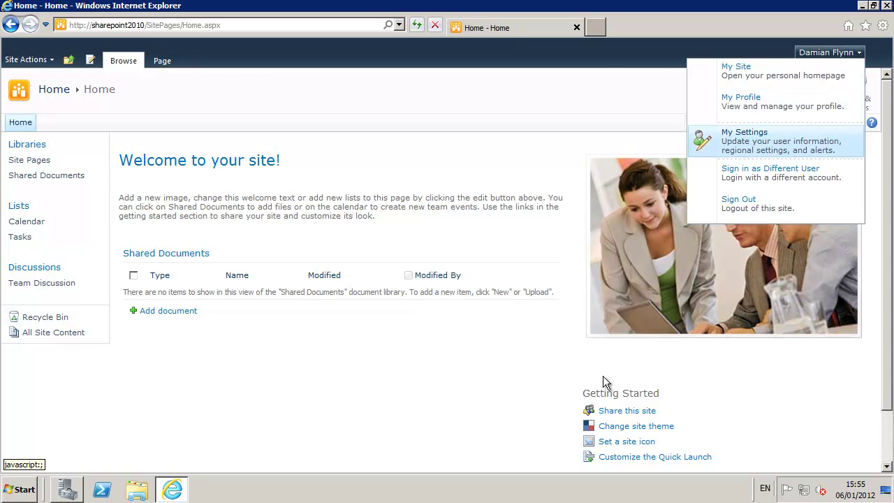
pyautogui.click(745, 136)
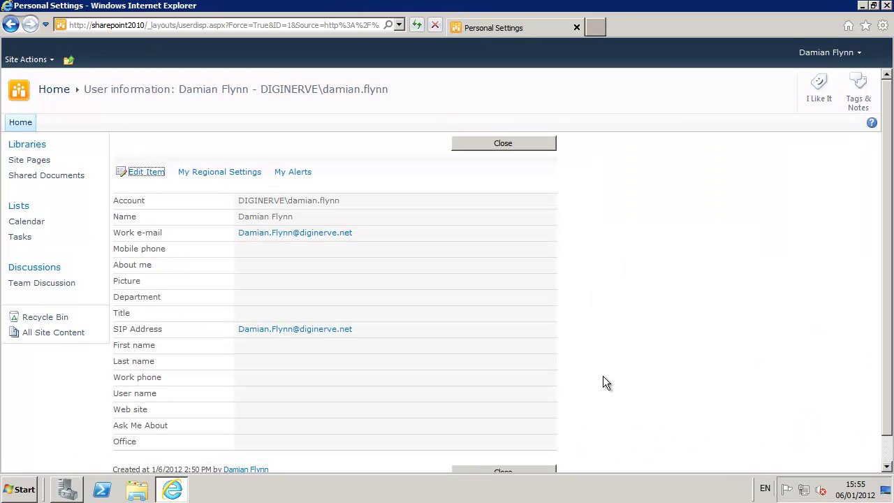
# Step: Open More Options from Site Actions and allow the Microsoft Silverlight Installer to make changes to the computer
pyautogui.hotkey('alt', '/')
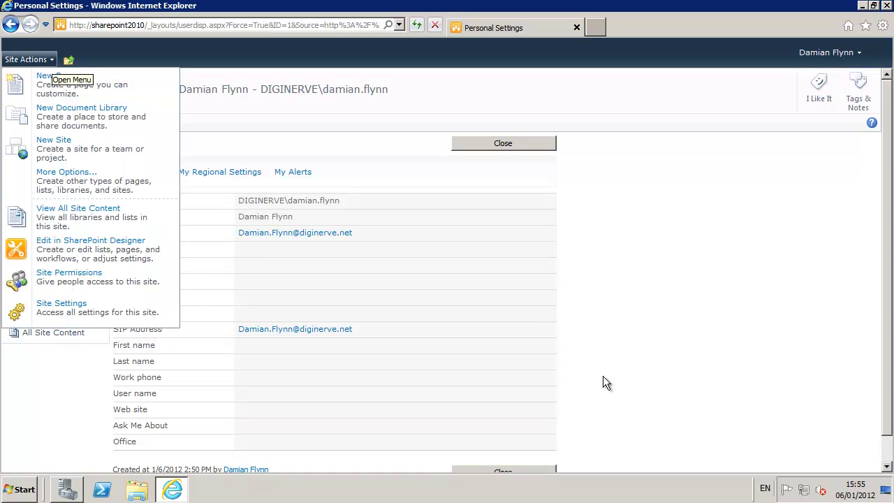
pyautogui.press('Down')
pyautogui.press('Down')
pyautogui.press('Up')
pyautogui.press('Down')
pyautogui.press('Down')
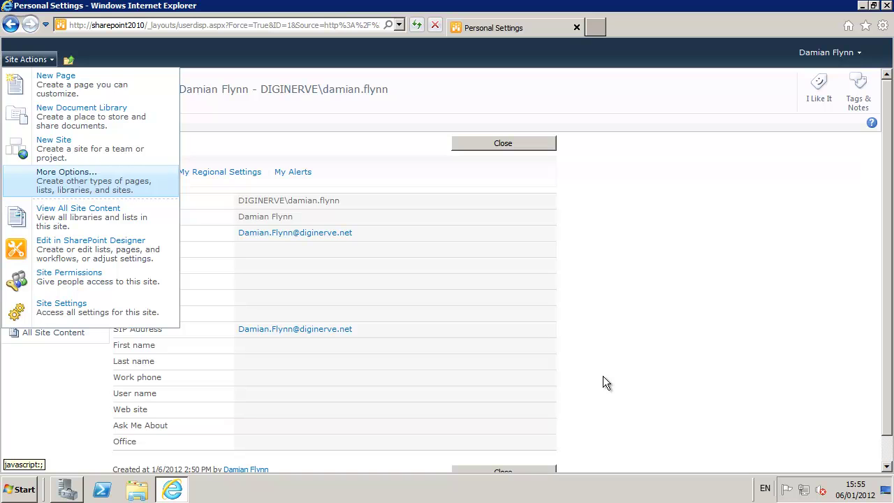
pyautogui.press('Return')
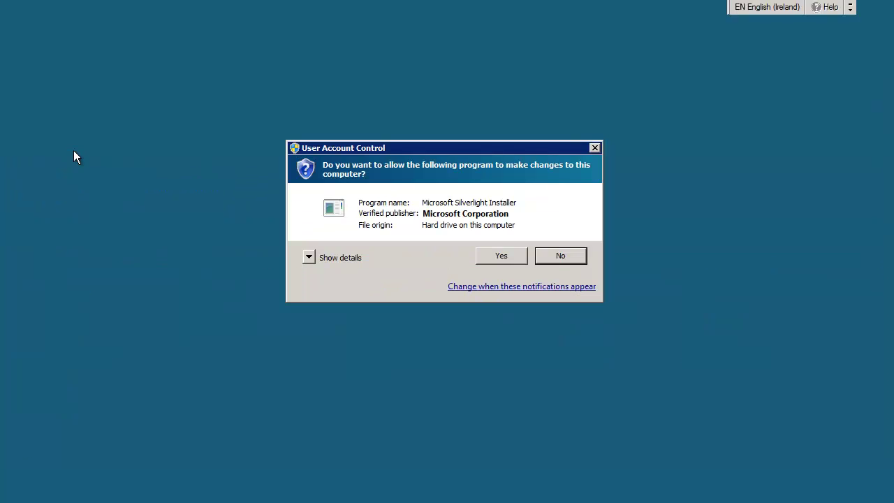
pyautogui.hotkey('alt', 'y')
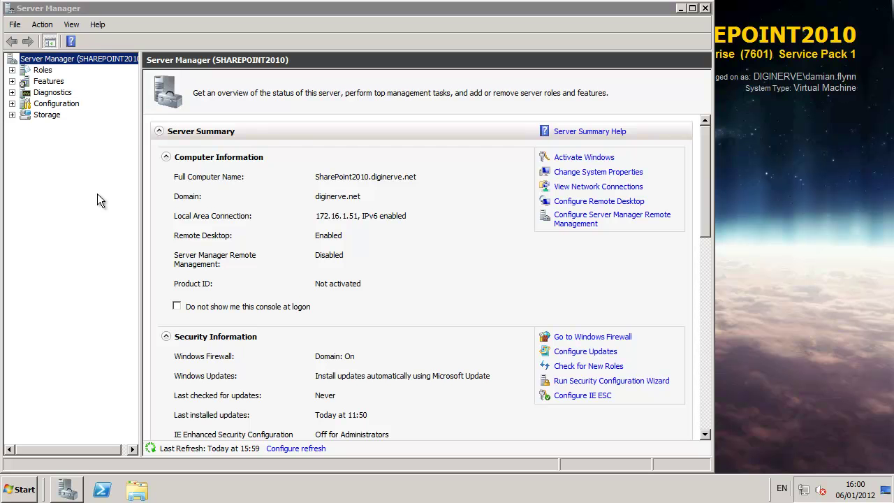
pyautogui.press('super')
pyautogui.press('Down')
pyautogui.press('Escape')
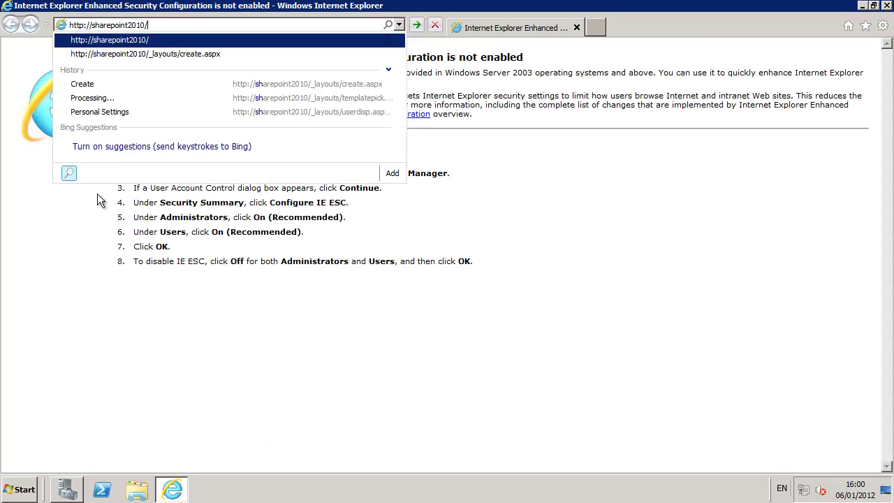
pyautogui.press('Return')
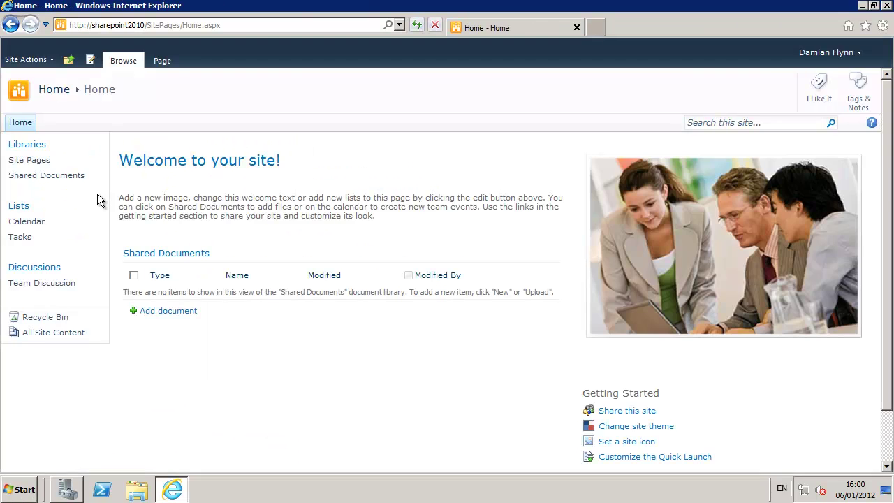
# Step: Examine the installed templates offered in the site's Create dialog under More Options, and close the dialog
pyautogui.hotkey('alt', '/')
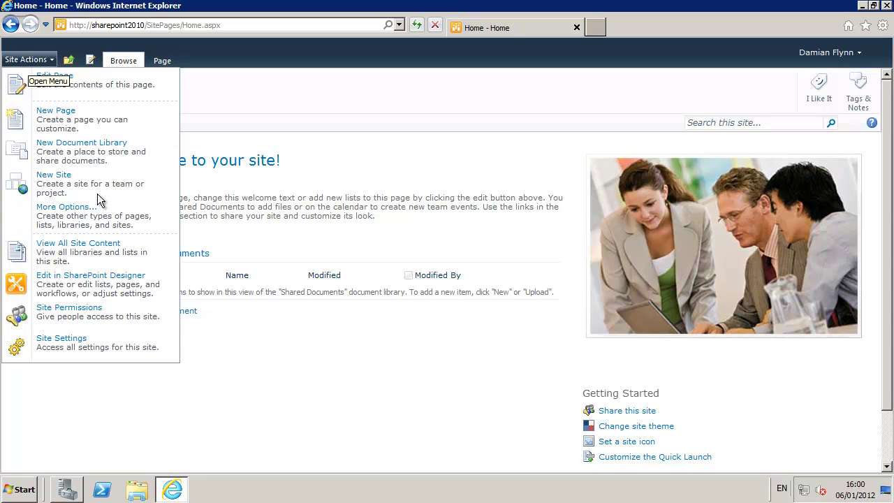
pyautogui.press('Down')
pyautogui.press('Down')
pyautogui.press('Down')
pyautogui.press('Down')
pyautogui.press('Down')
pyautogui.press('Up')
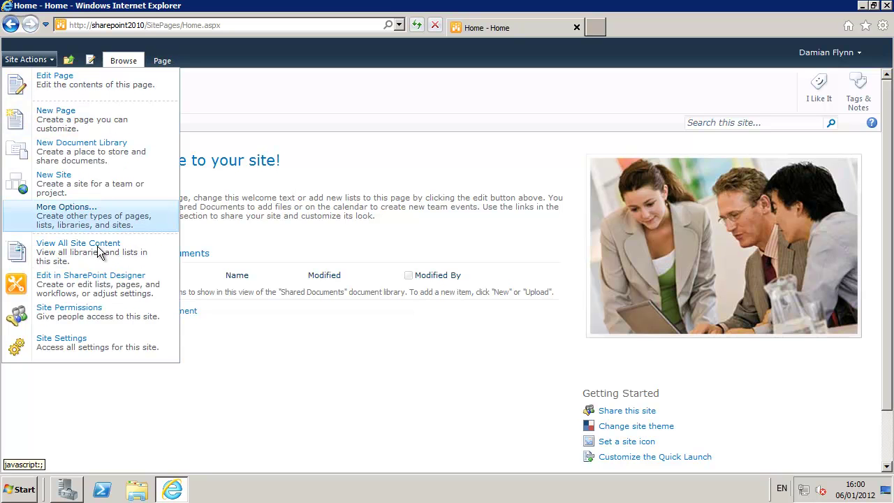
pyautogui.press('Return')
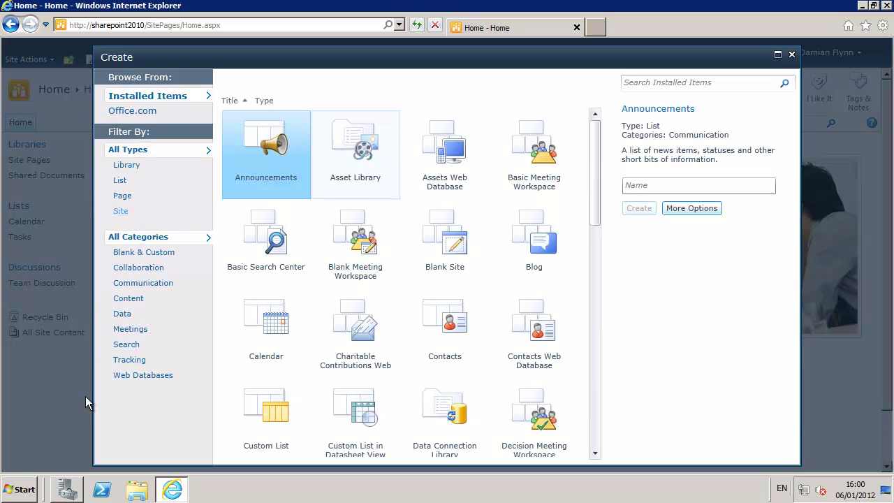
pyautogui.scroll(-3, 85, 368)
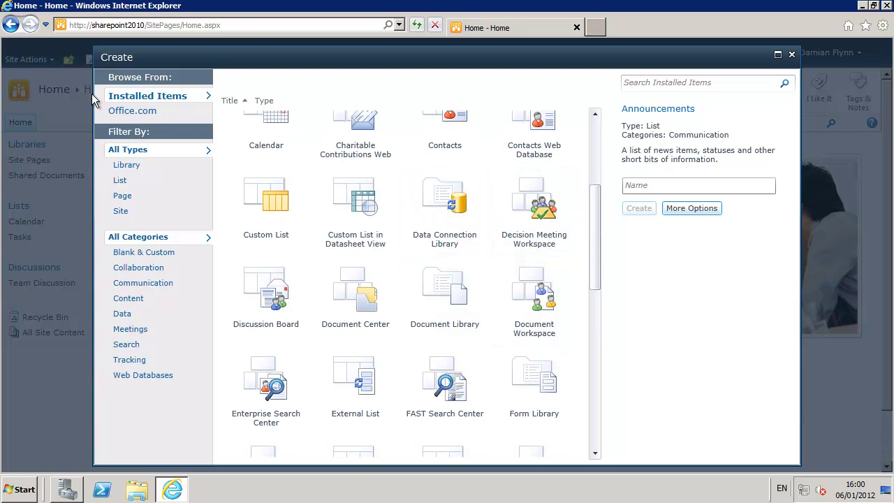
pyautogui.click(791, 53)
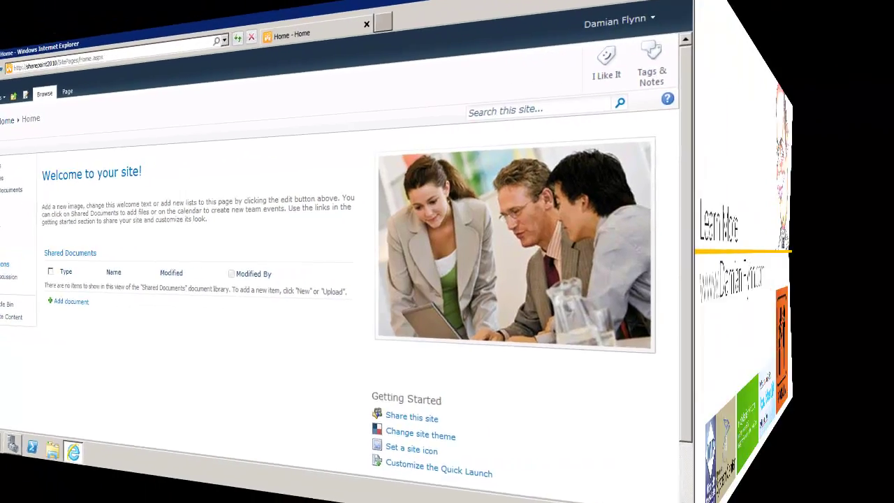